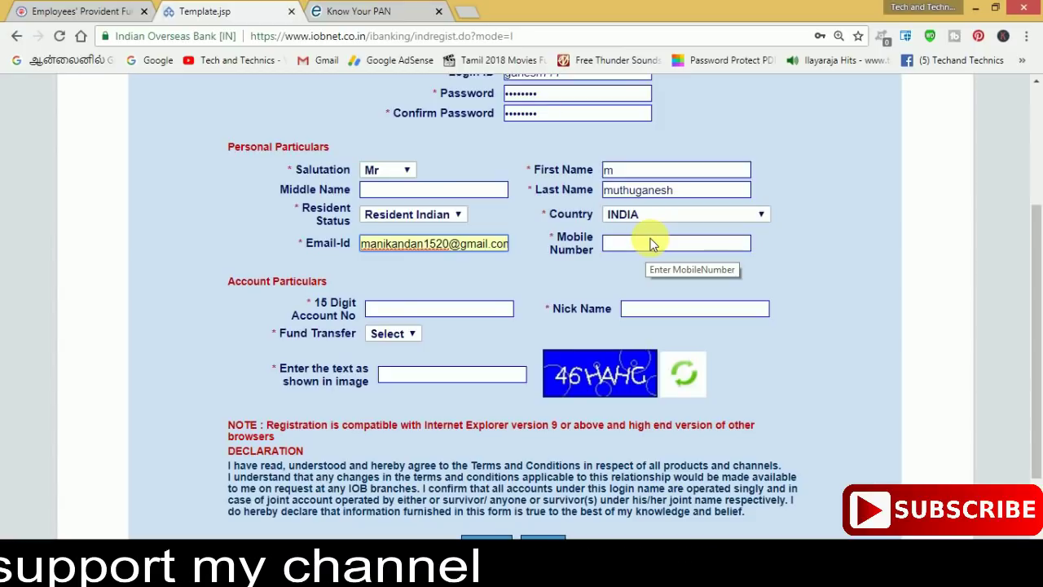
# Step: Enter the customer's mobile number and the 15-digit account number
pyautogui.click(649, 244)
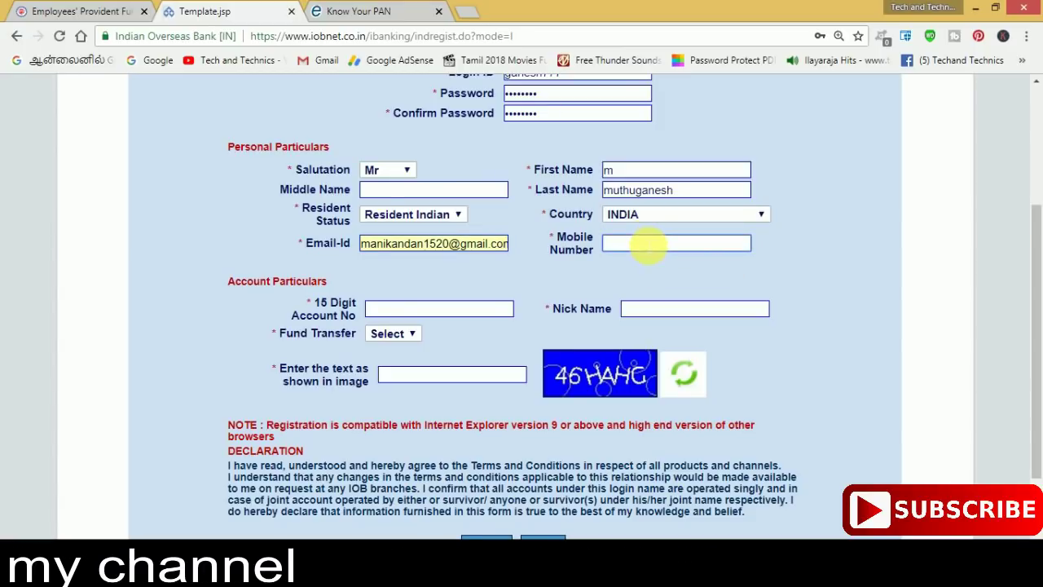
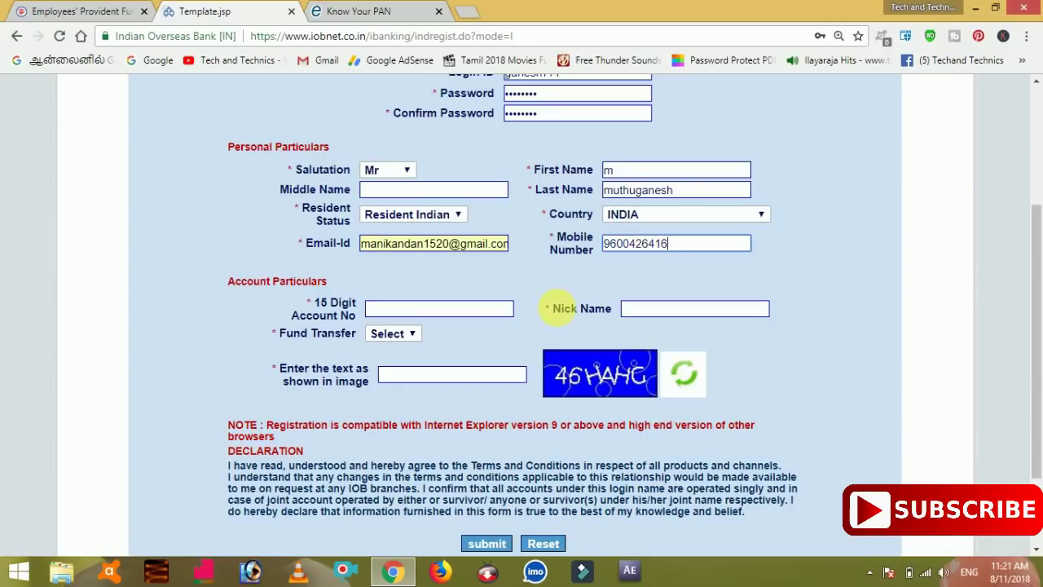
pyautogui.click(497, 310)
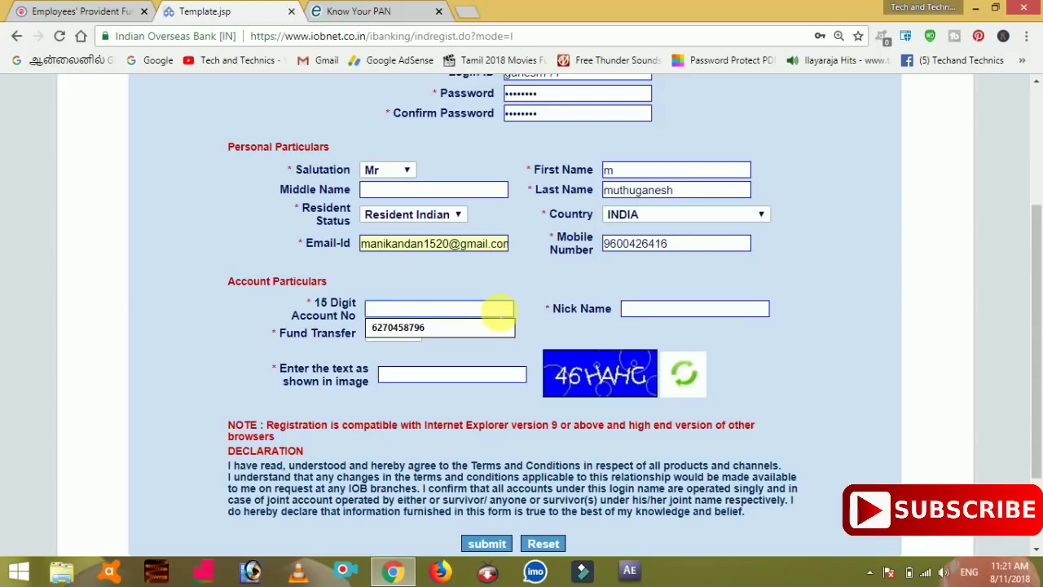
pyautogui.hotkey('ctrl', 'v')
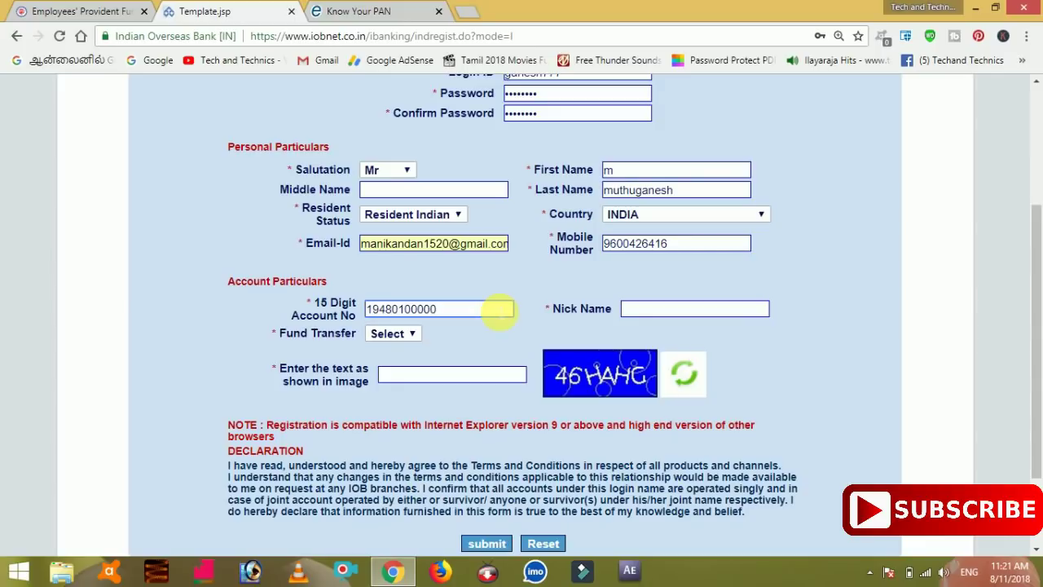
# Step: Add the account nick name and zoom the page in for easier reading
pyautogui.click(656, 313)
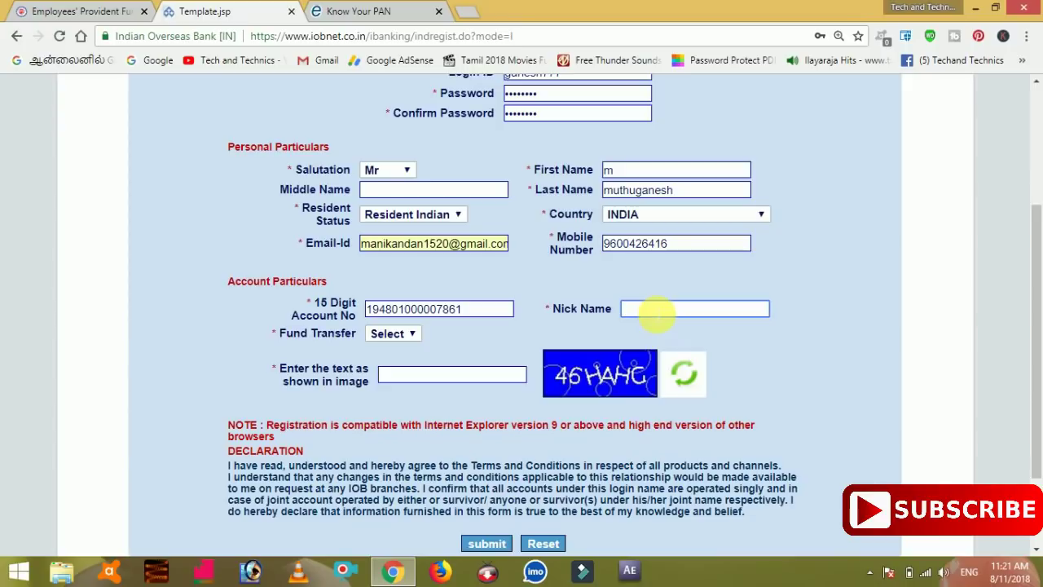
pyautogui.write('muthu')
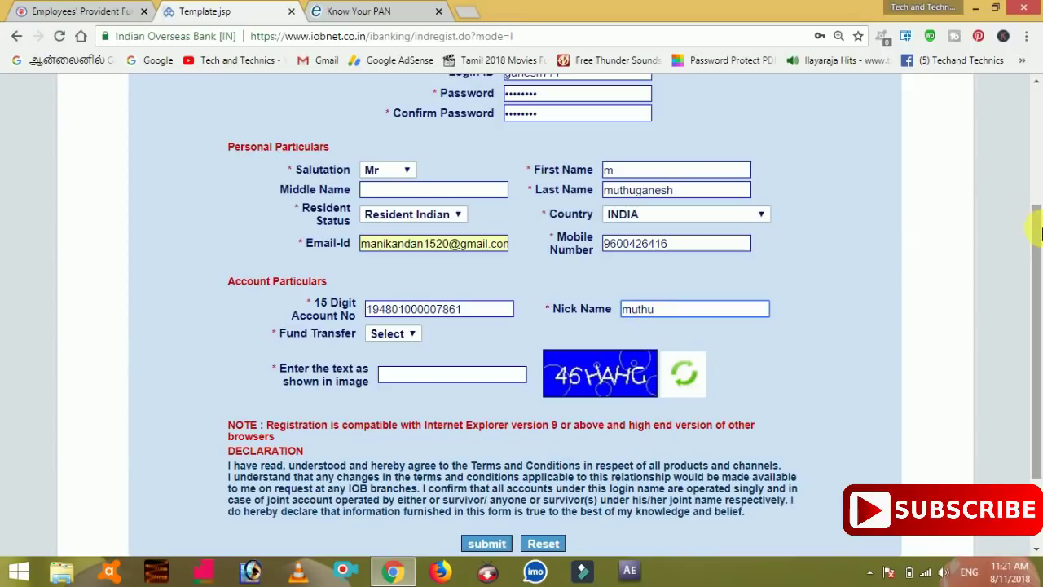
pyautogui.moveTo(1039, 236); pyautogui.dragTo(1039, 271)
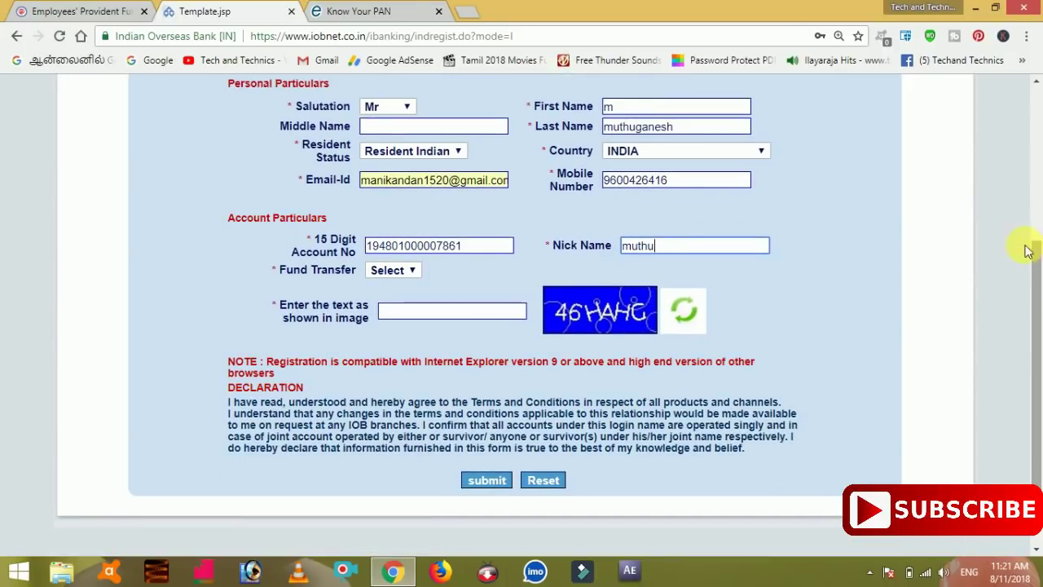
pyautogui.hotkey('ctrl', '+')
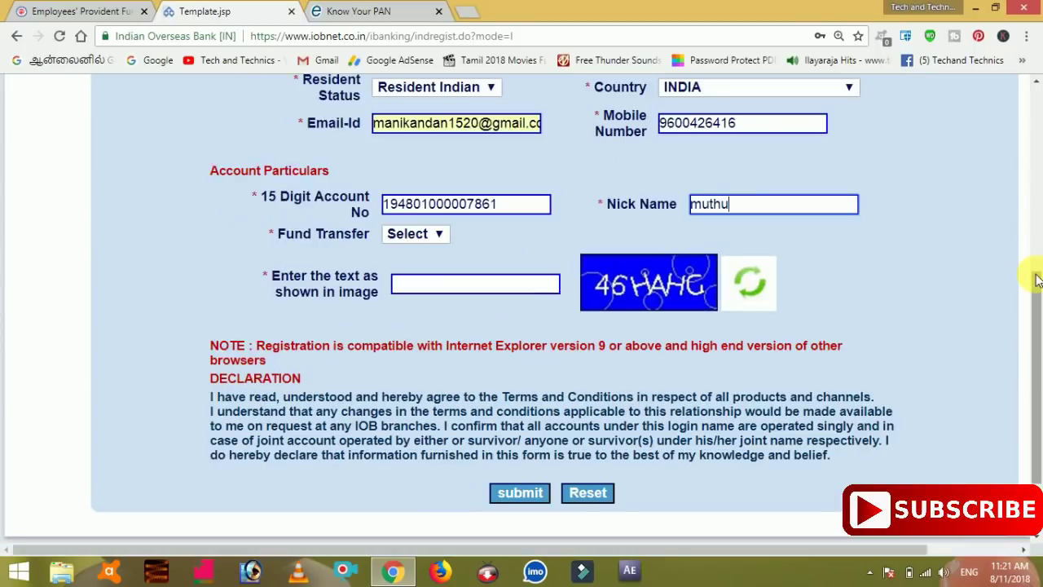
# Step: Choose Yes for Fund Transfer and enter the text shown in the verification image
pyautogui.click(440, 237)
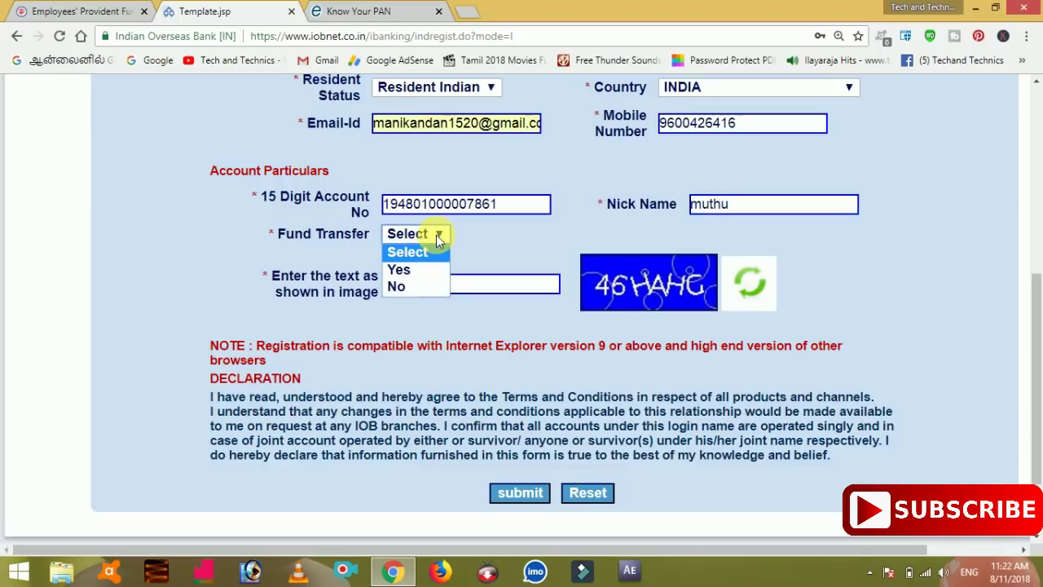
pyautogui.click(411, 269)
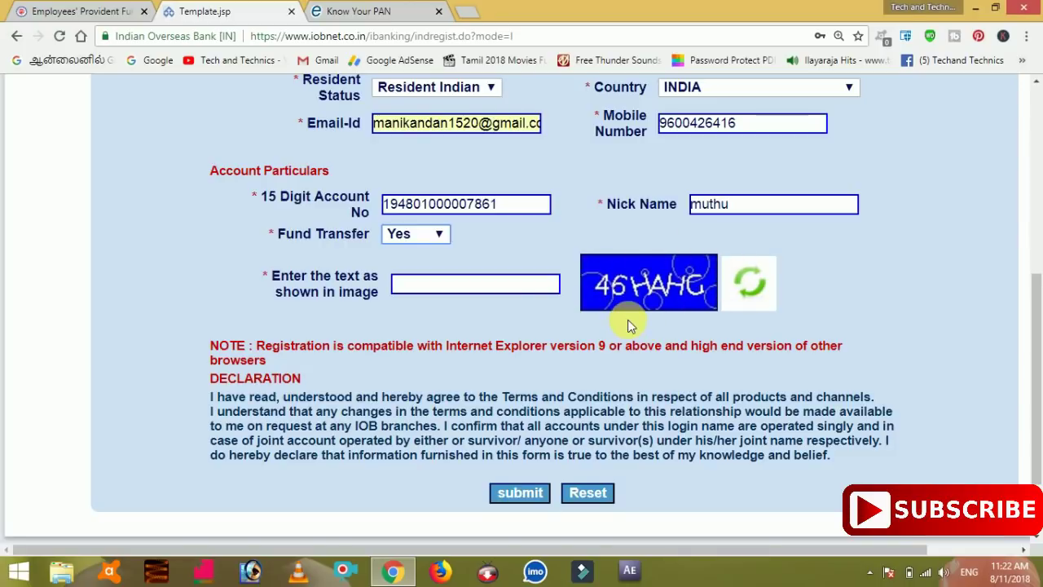
pyautogui.click(506, 289)
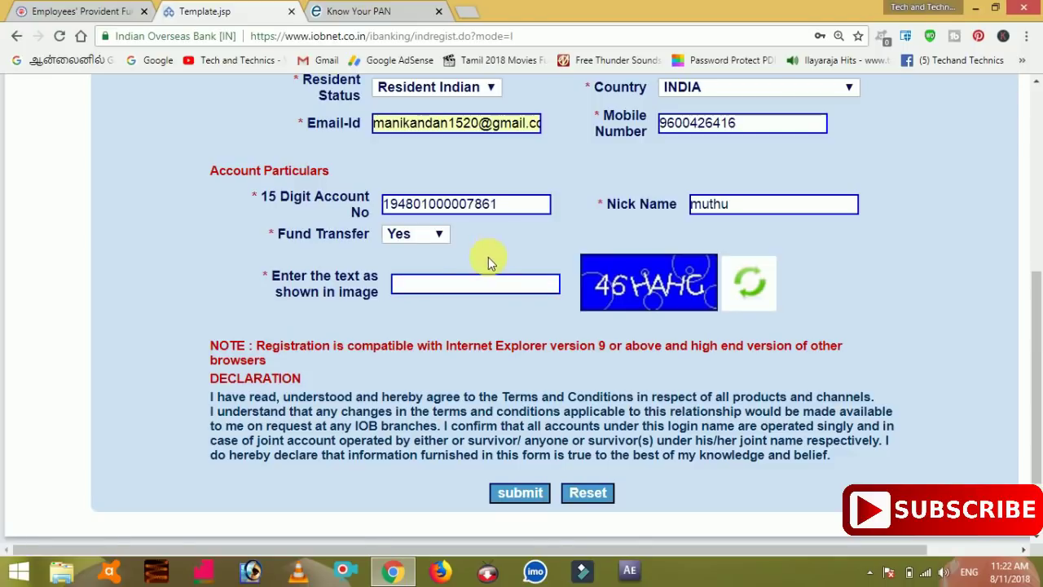
pyautogui.click(489, 286)
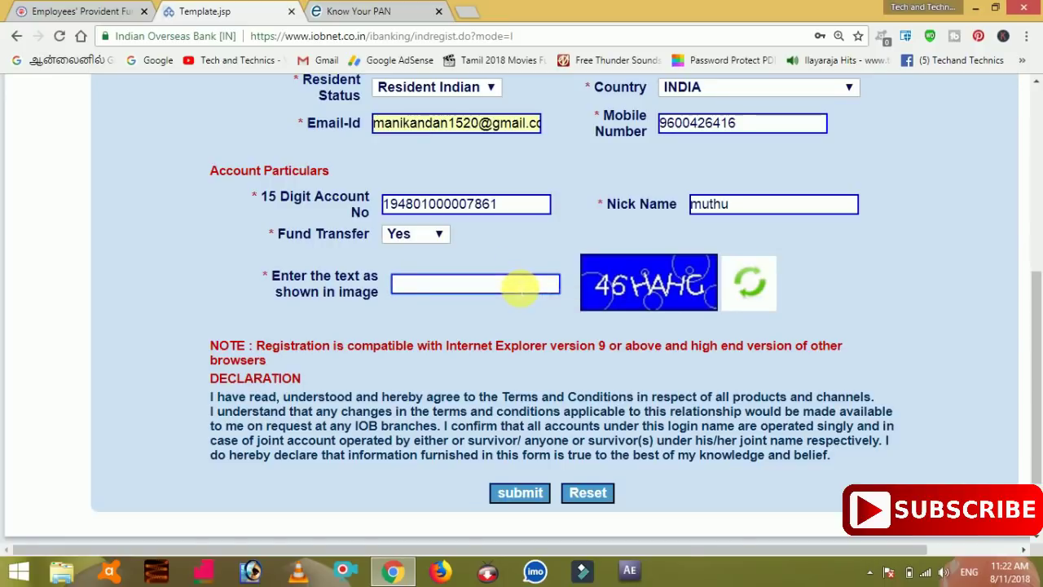
pyautogui.write('46HAHG')
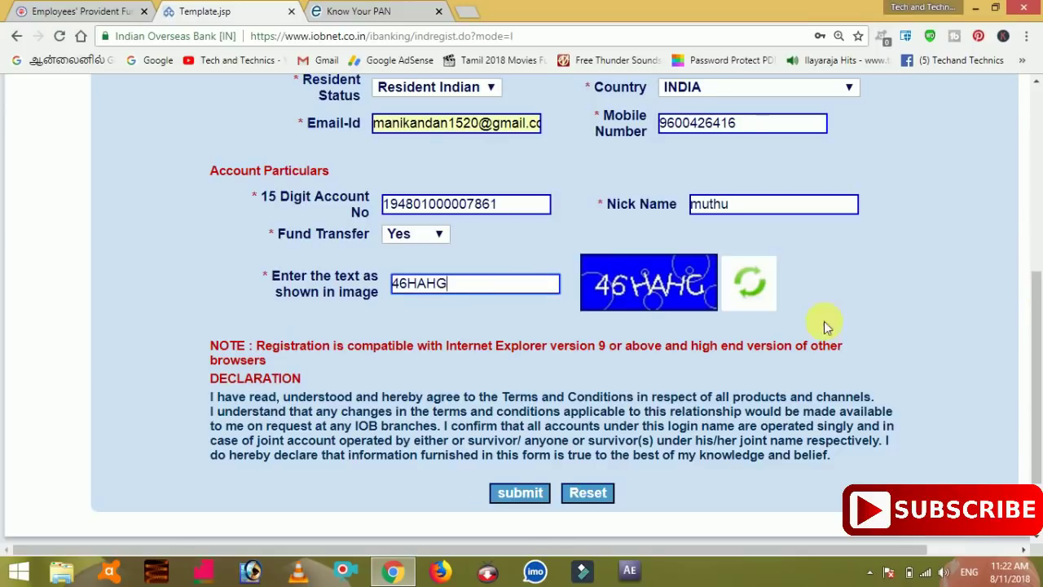
pyautogui.click(742, 281)
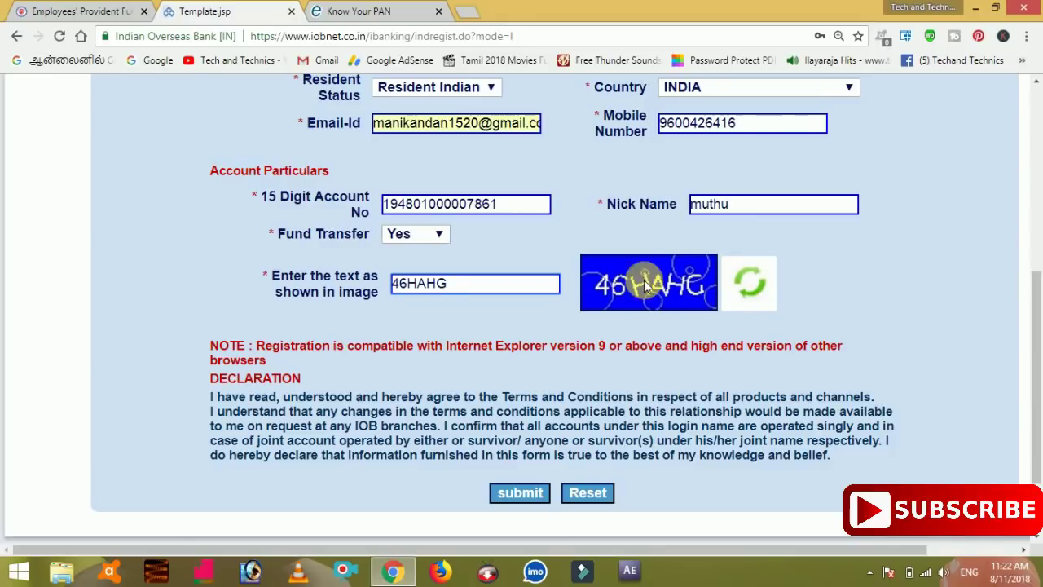
pyautogui.click(827, 287)
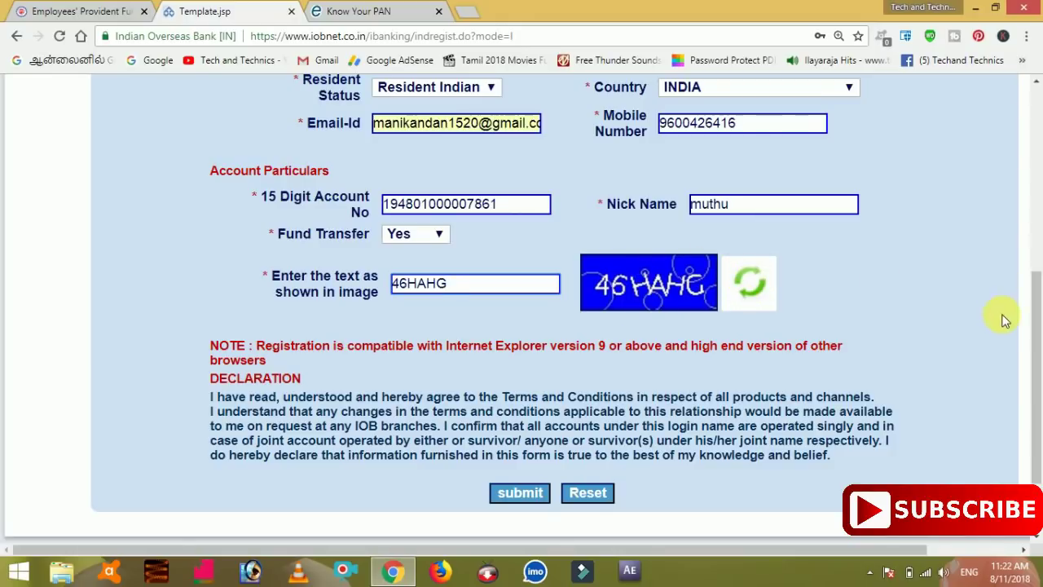
pyautogui.moveTo(1039, 303); pyautogui.dragTo(1032, 187)
# Step: Check the Login ID and other entries, then submit the form to see the Registration Details
pyautogui.click(624, 167)
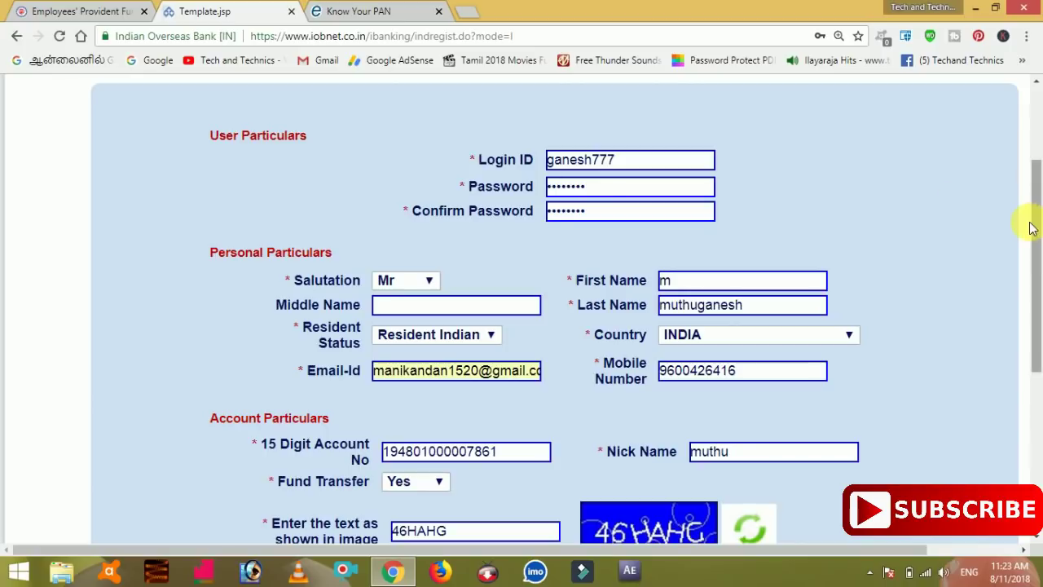
pyautogui.moveTo(1032, 218); pyautogui.dragTo(1036, 326)
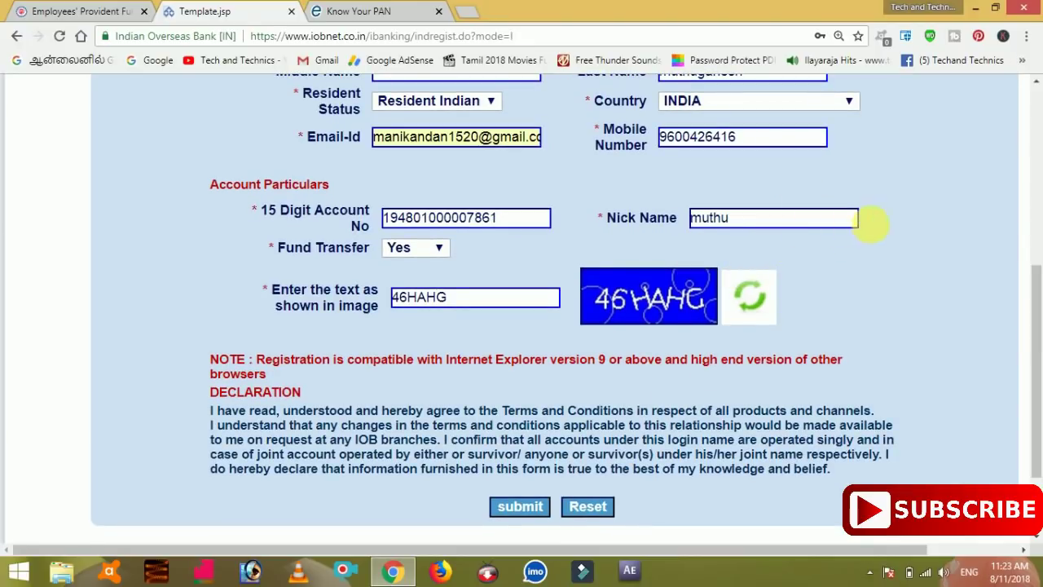
pyautogui.moveTo(1031, 287); pyautogui.dragTo(1025, 141)
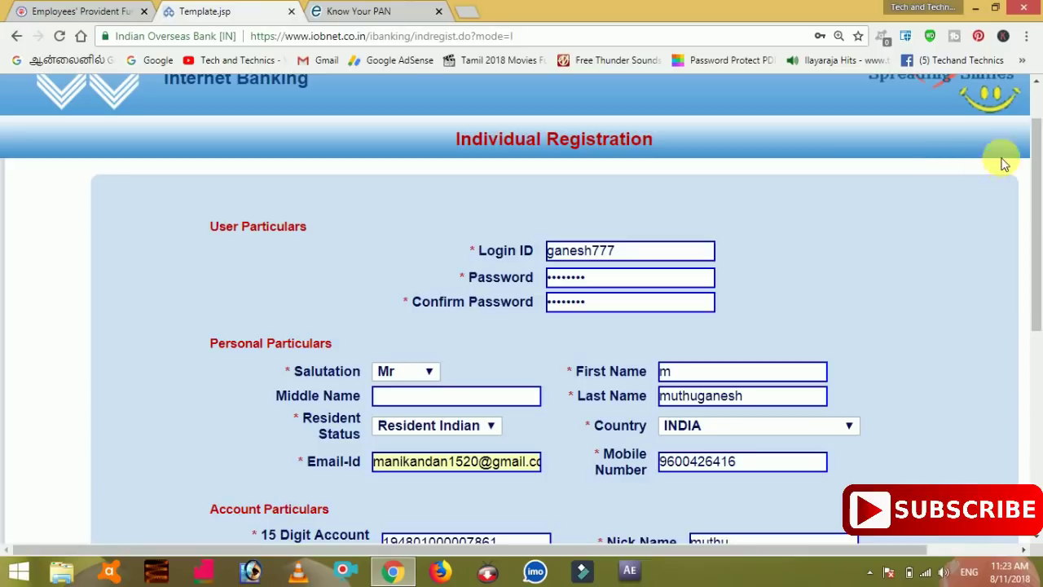
pyautogui.moveTo(1037, 145); pyautogui.dragTo(1039, 297)
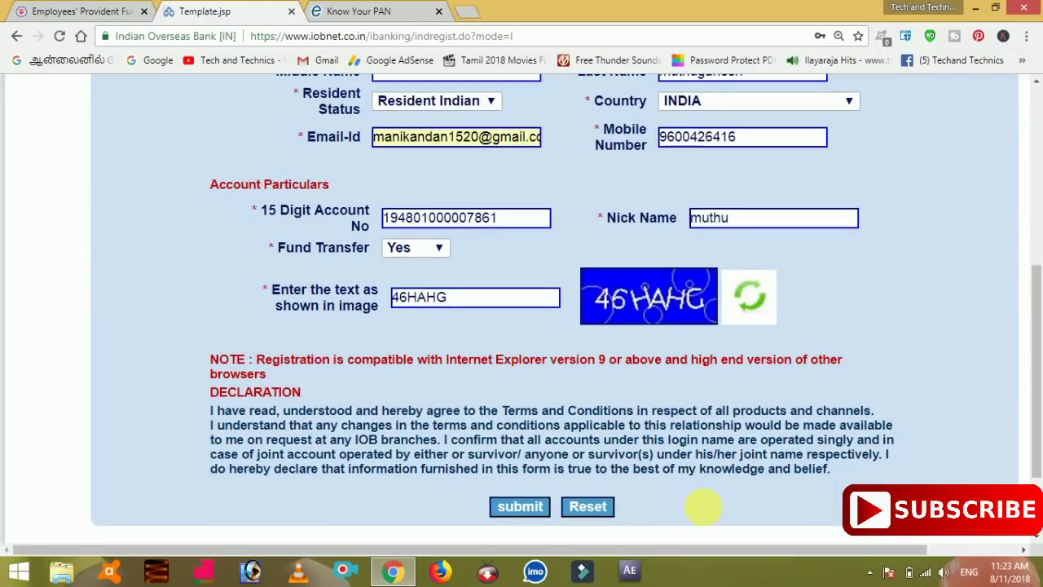
pyautogui.click(532, 507)
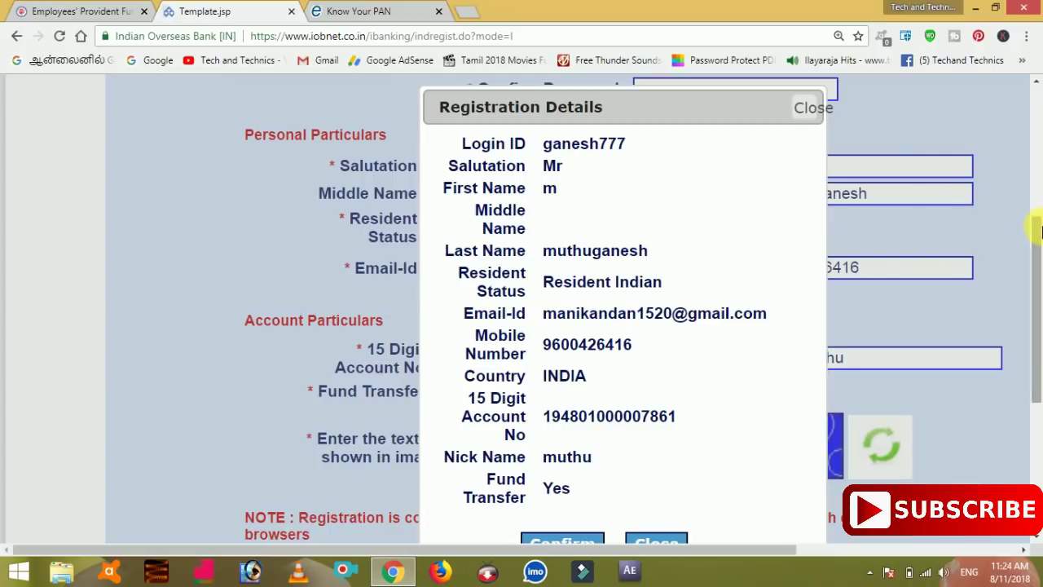
# Step: Scroll the Registration Details popup and confirm the listed entries
pyautogui.scroll(-1, 1041, 241)
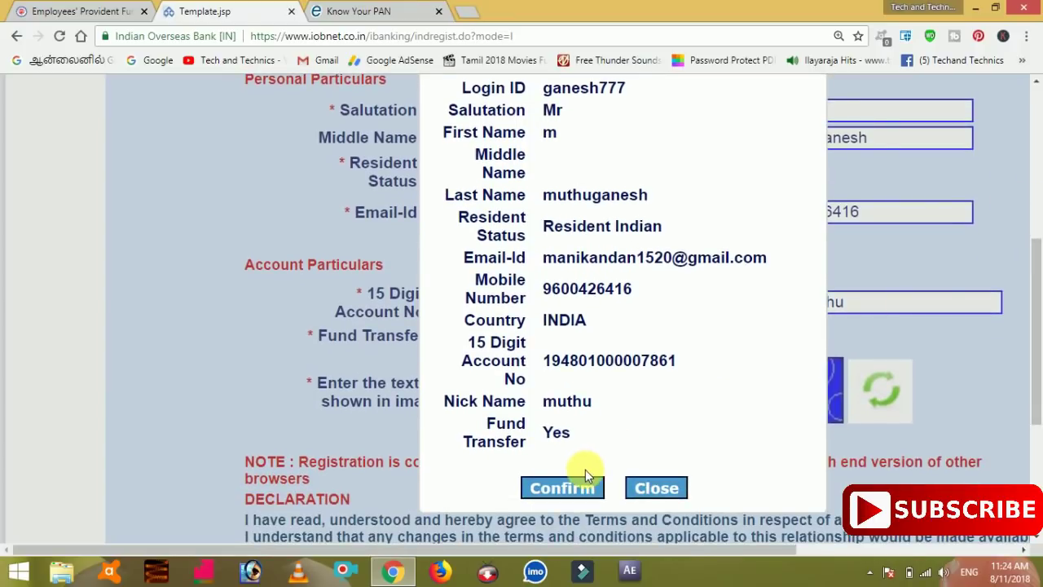
pyautogui.click(562, 488)
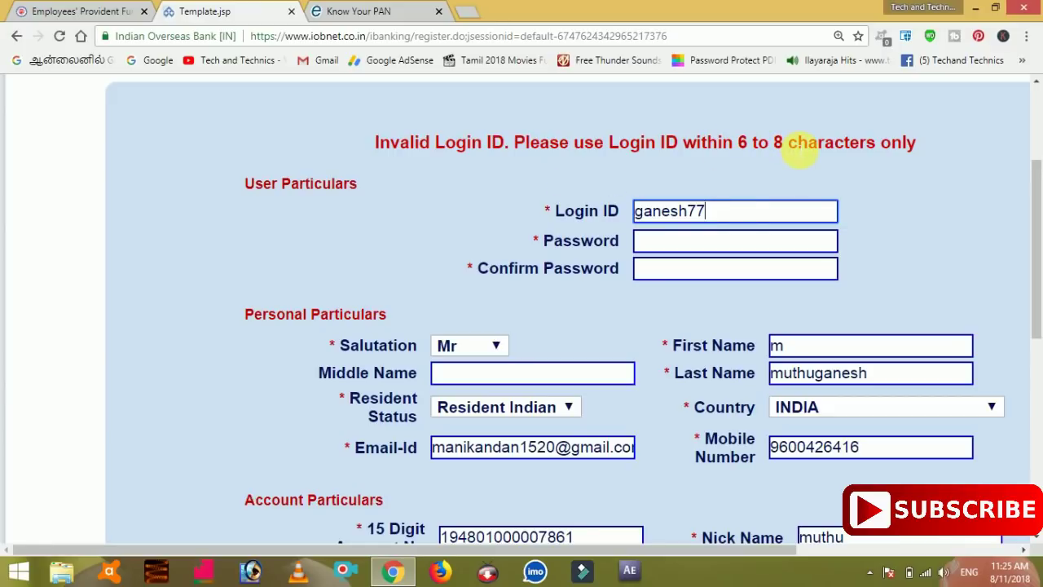
# Step: Re-enter the account password and its confirmation on the returned form
pyautogui.moveTo(1039, 214); pyautogui.dragTo(1040, 238)
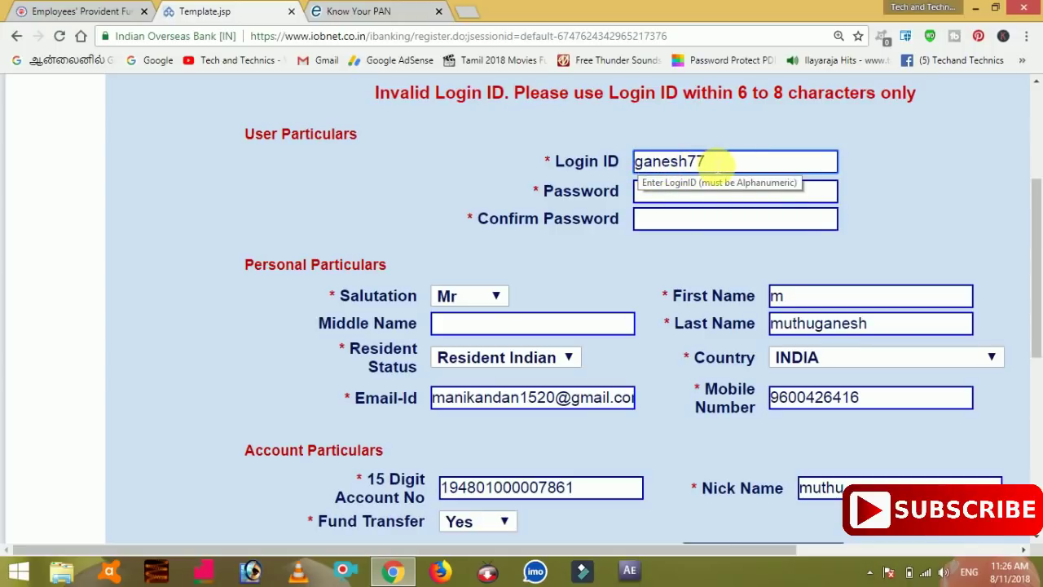
pyautogui.click(710, 196)
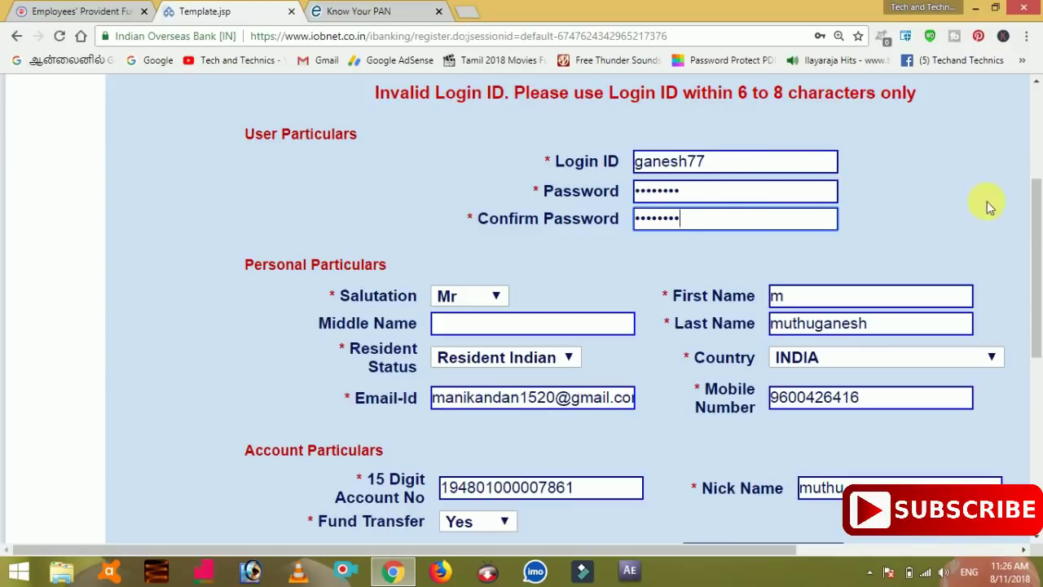
pyautogui.moveTo(1037, 213); pyautogui.dragTo(1039, 363)
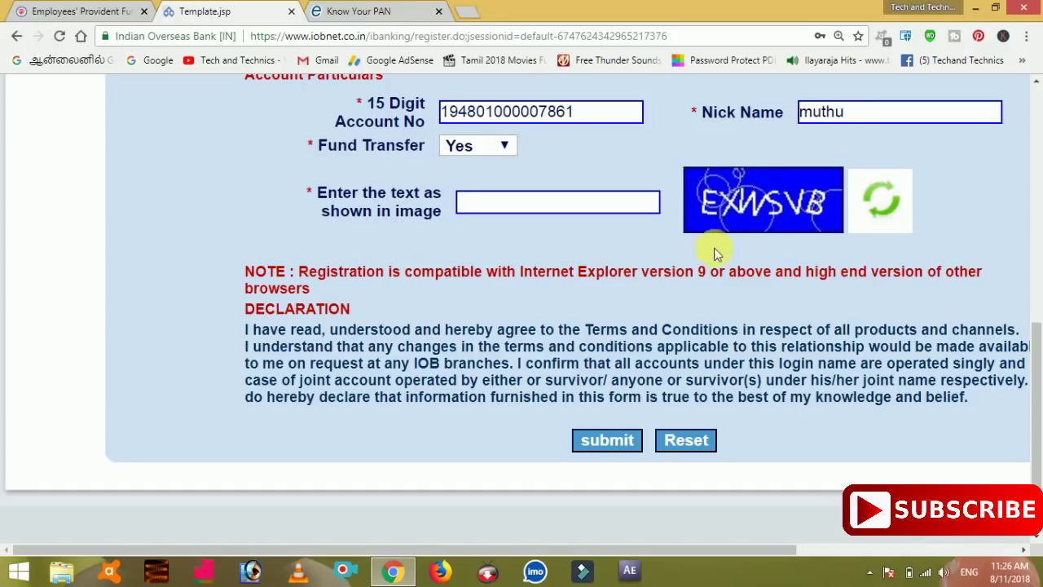
# Step: Type the new image verification text in uppercase and resubmit the registration form
pyautogui.scroll(1, 621, 248)
pyautogui.write('e')
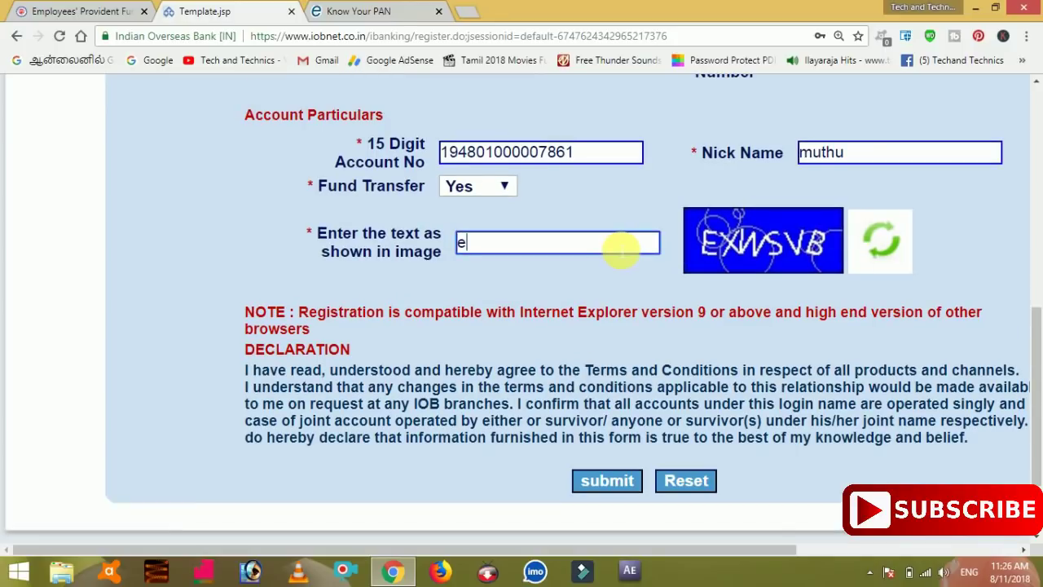
pyautogui.press('BackSpace')
pyautogui.write('E')
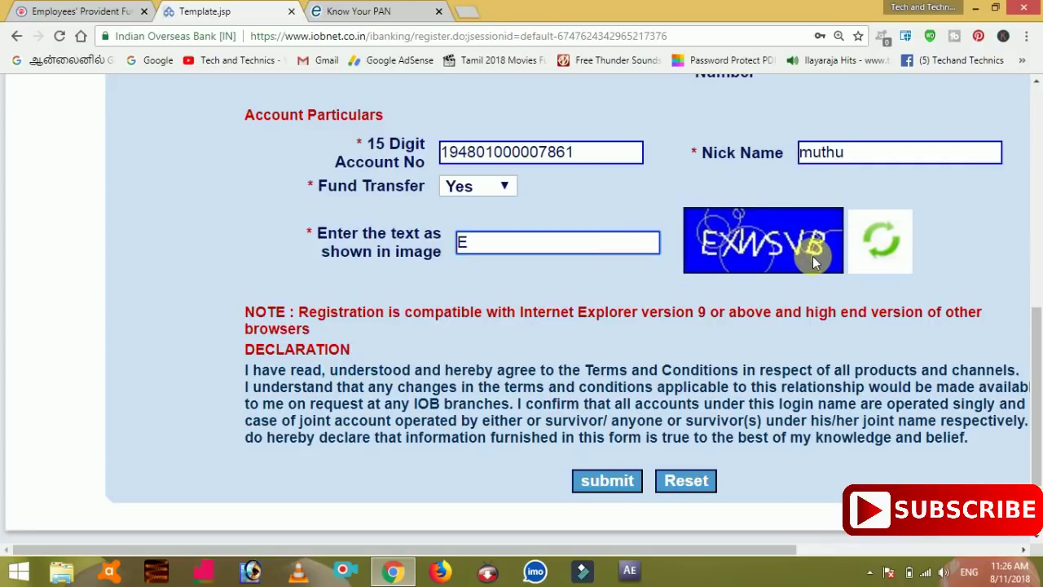
pyautogui.write('XWSVB')
pyautogui.click(616, 485)
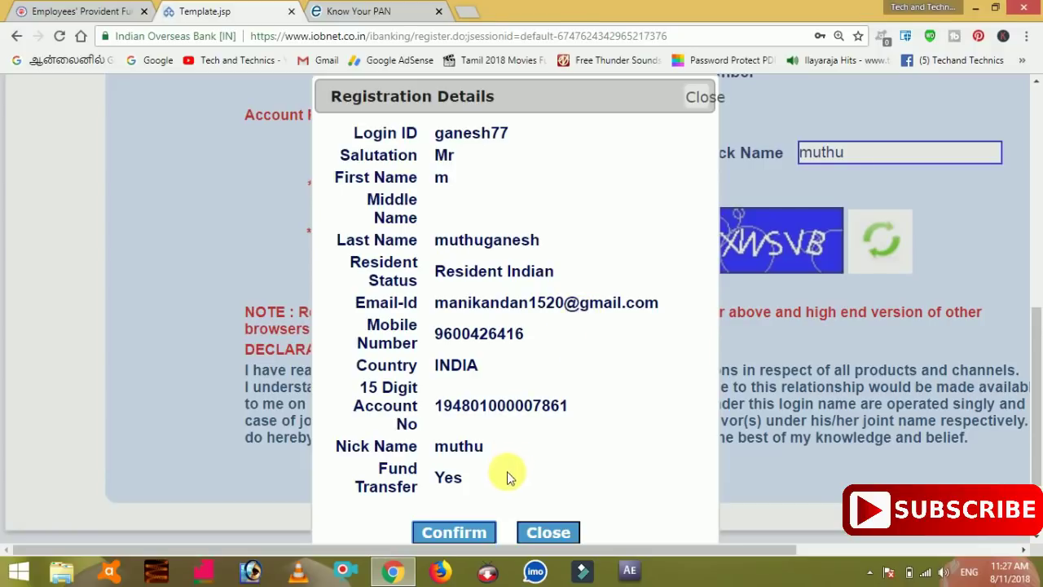
# Step: Confirm the Registration Details, which returns a 'Login ID Already exists' error
pyautogui.click(479, 534)
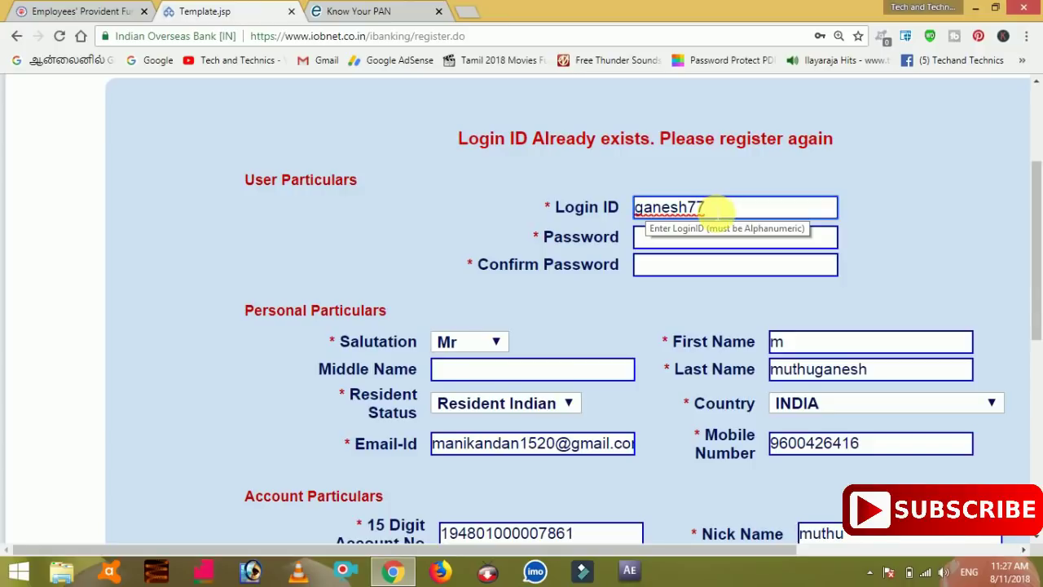
# Step: Replace the ending of the rejected Login ID with new digits and move to the password field
pyautogui.click(708, 208)
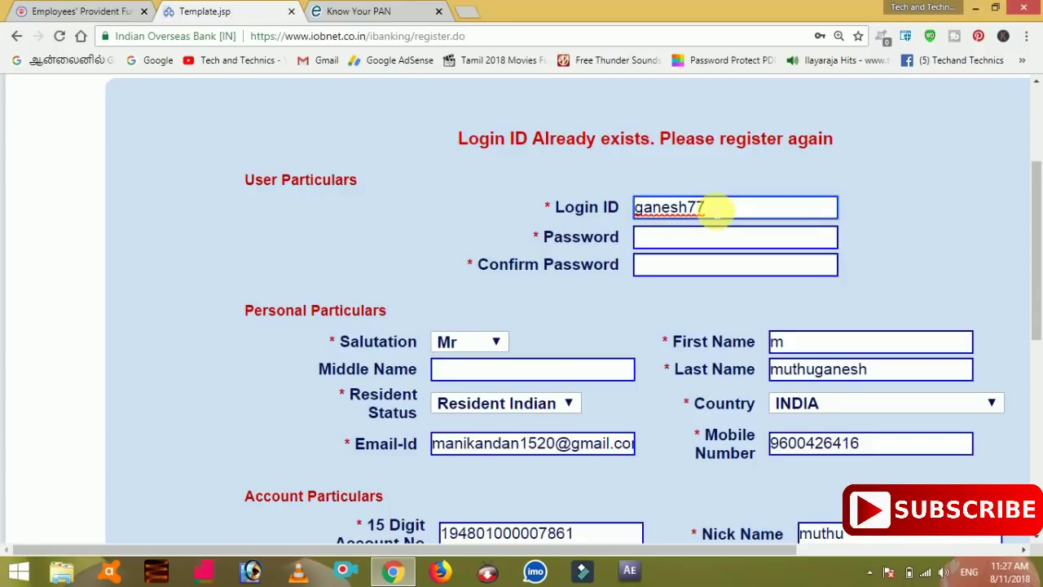
pyautogui.press('BackSpace')
pyautogui.press('BackSpace')
pyautogui.write('34')
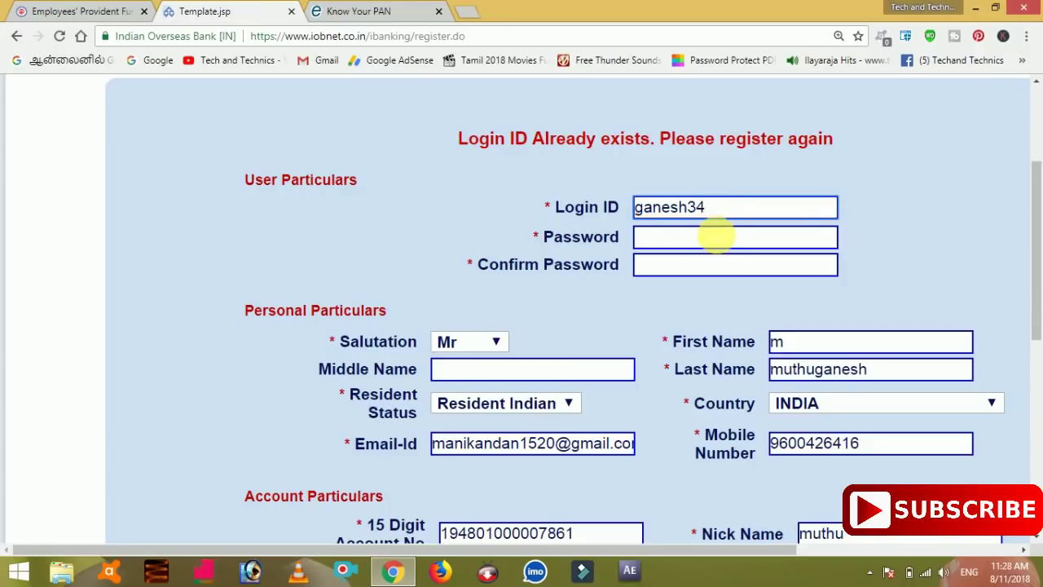
pyautogui.click(714, 236)
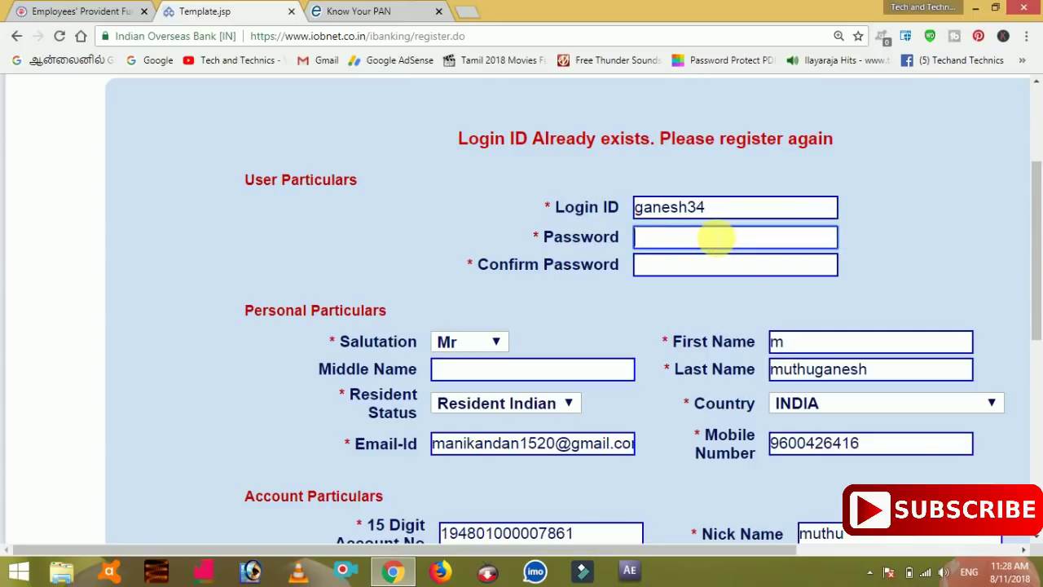
pyautogui.scroll(-4, 714, 236)
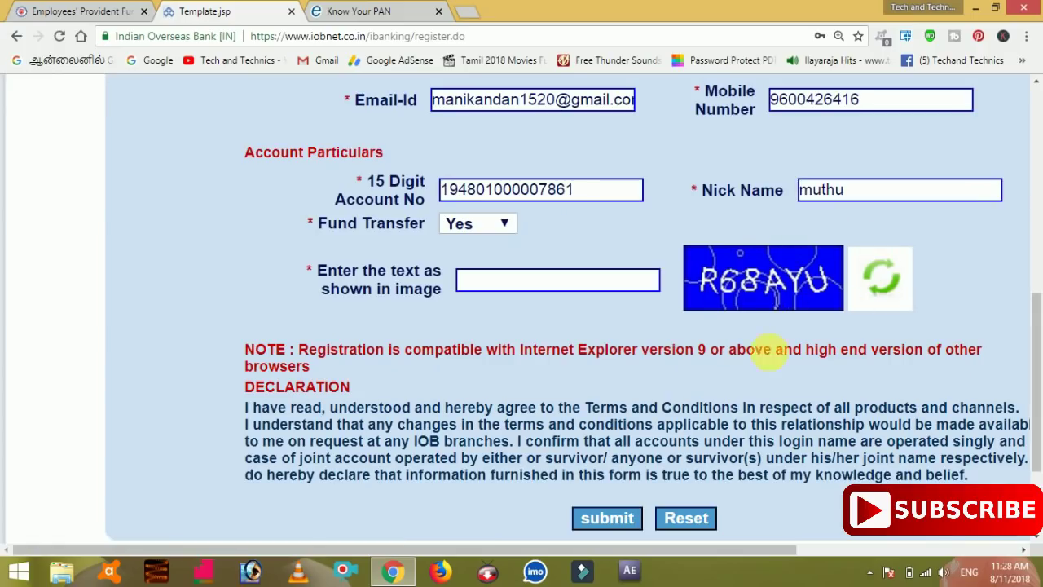
pyautogui.scroll(-2, 568, 158)
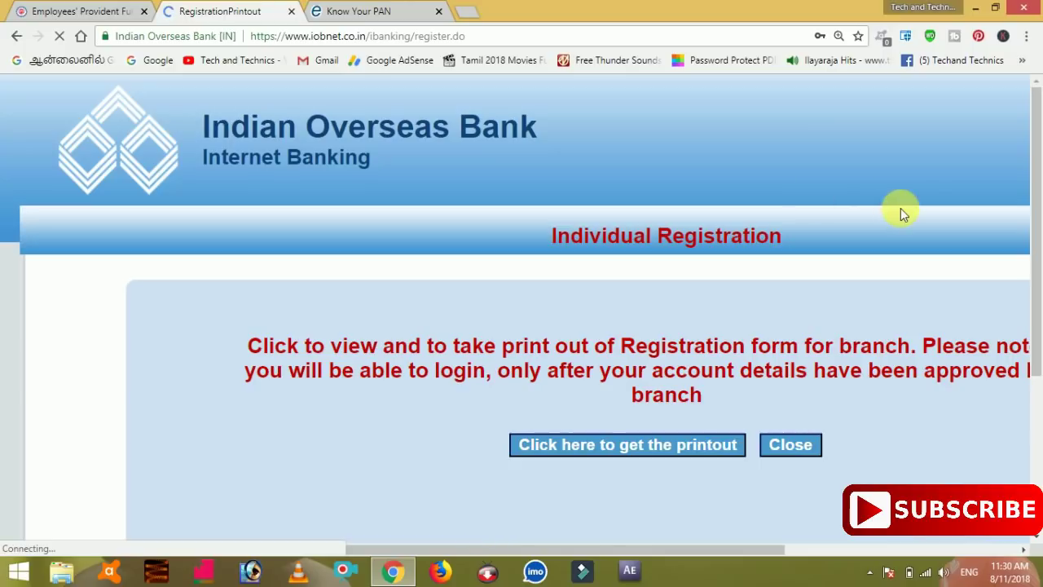
pyautogui.moveTo(1036, 174); pyautogui.dragTo(1037, 241)
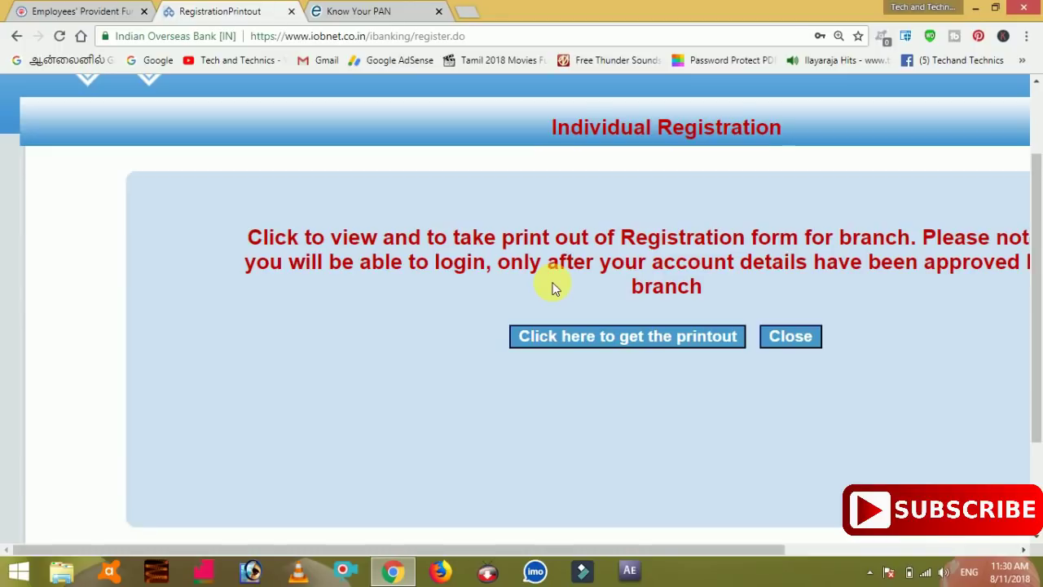
pyautogui.moveTo(508, 541); pyautogui.dragTo(649, 531)
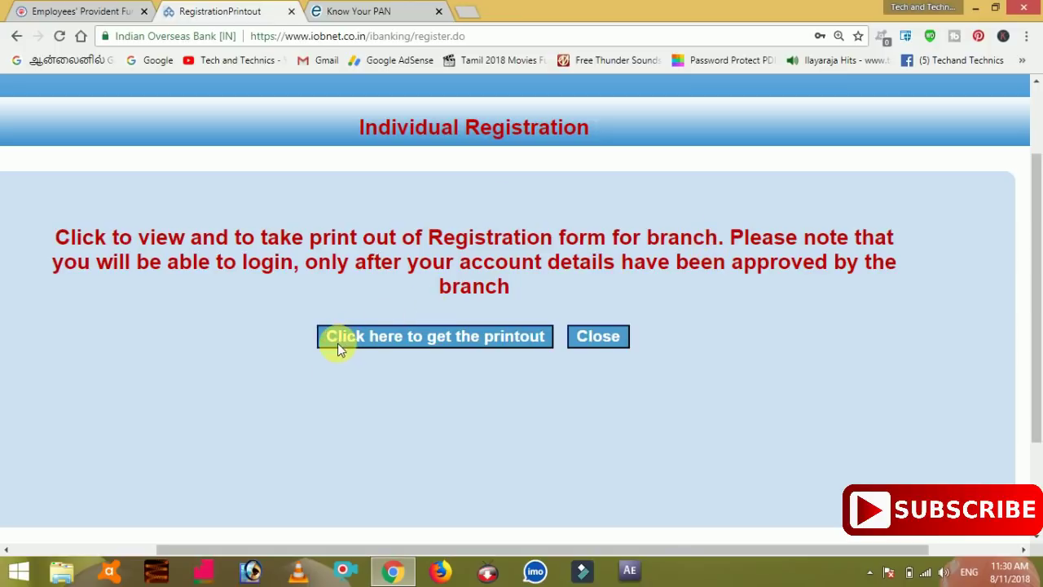
# Step: Request the registration printout and open the downloaded Registration (1).pdf
pyautogui.click(506, 339)
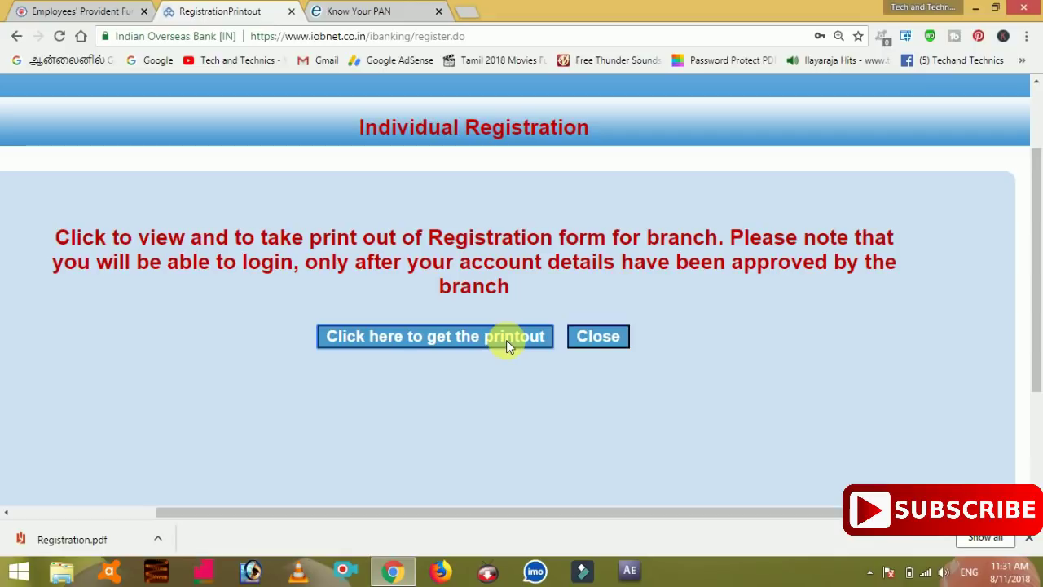
pyautogui.click(506, 338)
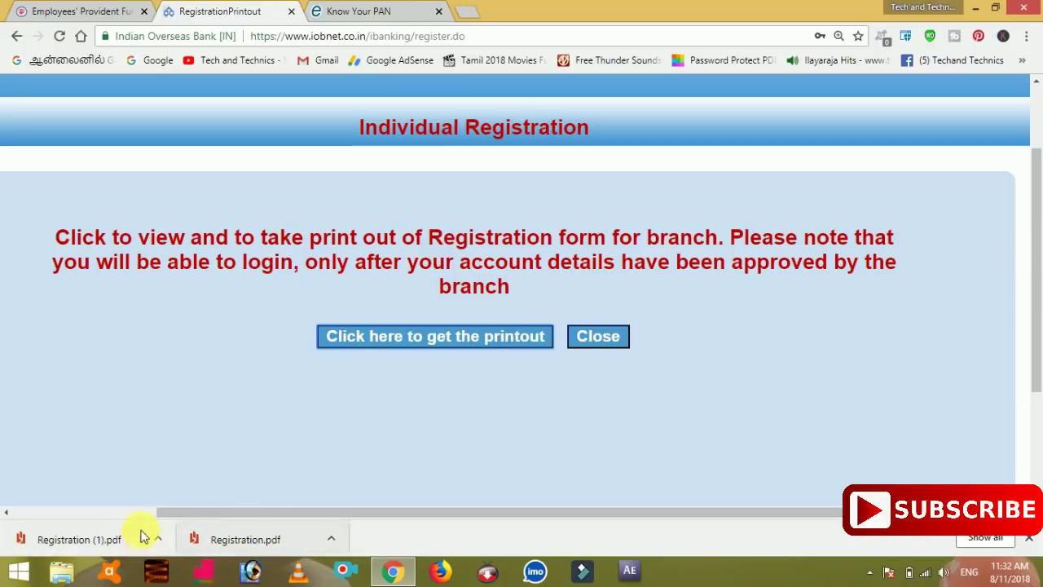
pyautogui.click(98, 536)
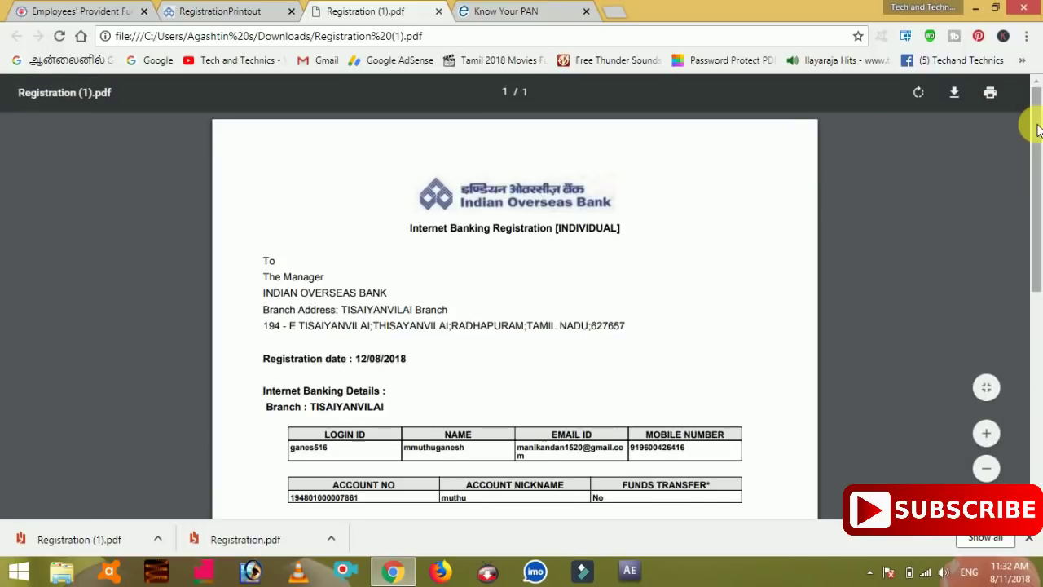
# Step: Zoom Registration (1).pdf to 150% and read through the form, ending at its top
pyautogui.scroll(-2, 1028, 146)
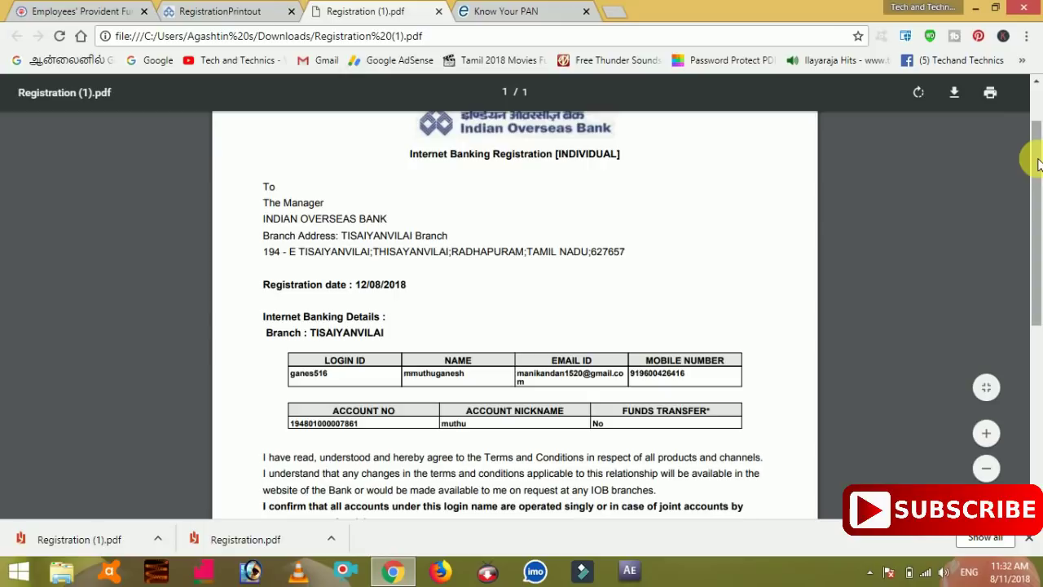
pyautogui.hotkey('ctrl', '+')
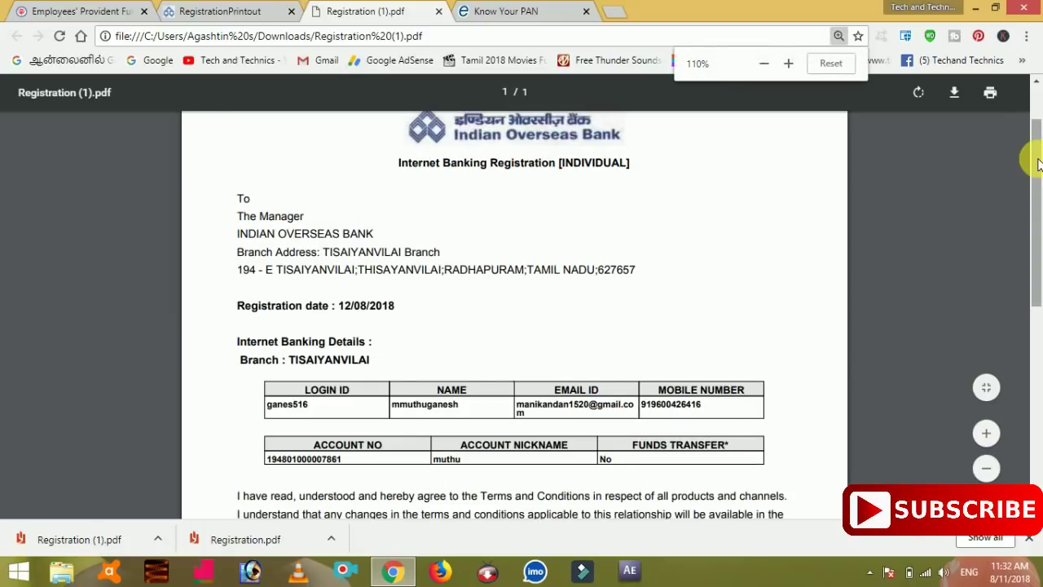
pyautogui.hotkey('ctrl', '+')
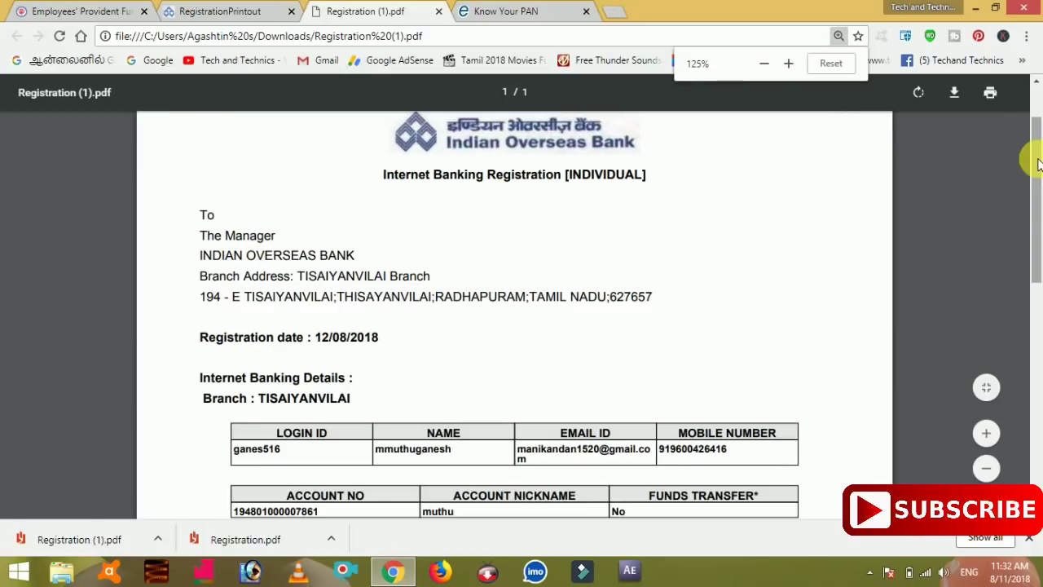
pyautogui.hotkey('ctrl', '+')
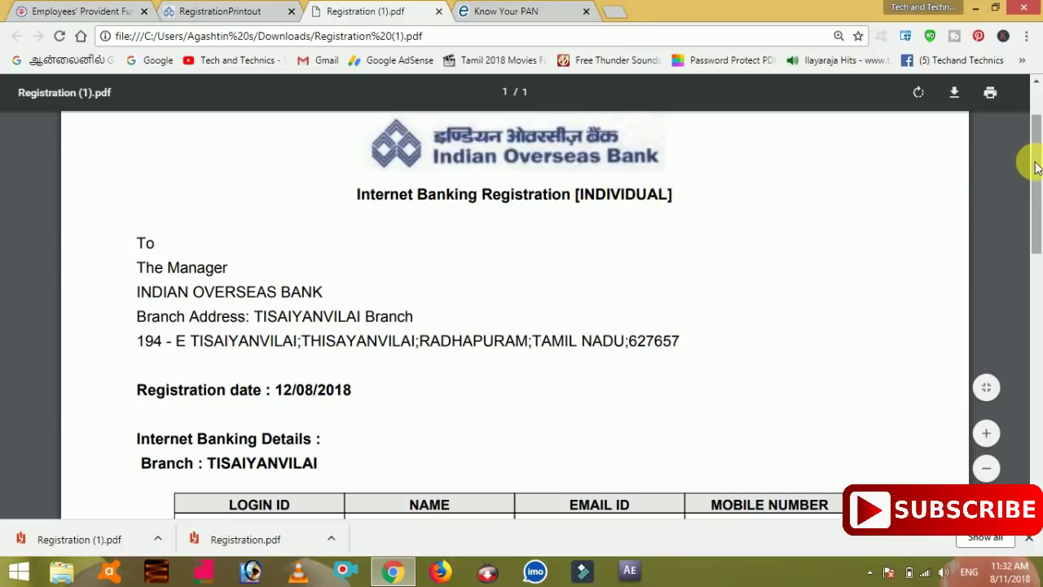
pyautogui.moveTo(1037, 168); pyautogui.dragTo(1036, 201)
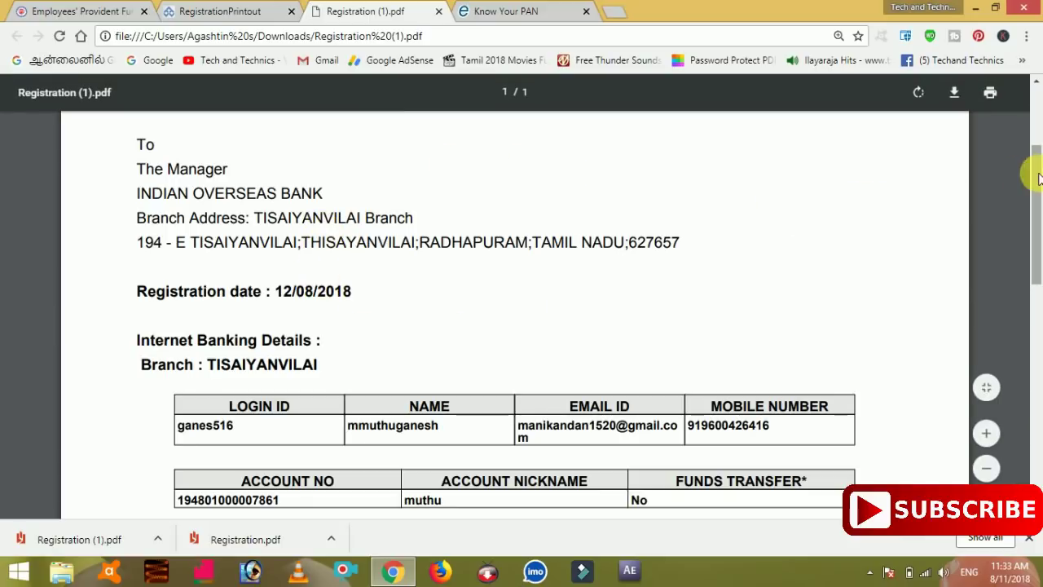
pyautogui.moveTo(1036, 193); pyautogui.dragTo(1038, 220)
pyautogui.scroll(-1, 1039, 220)
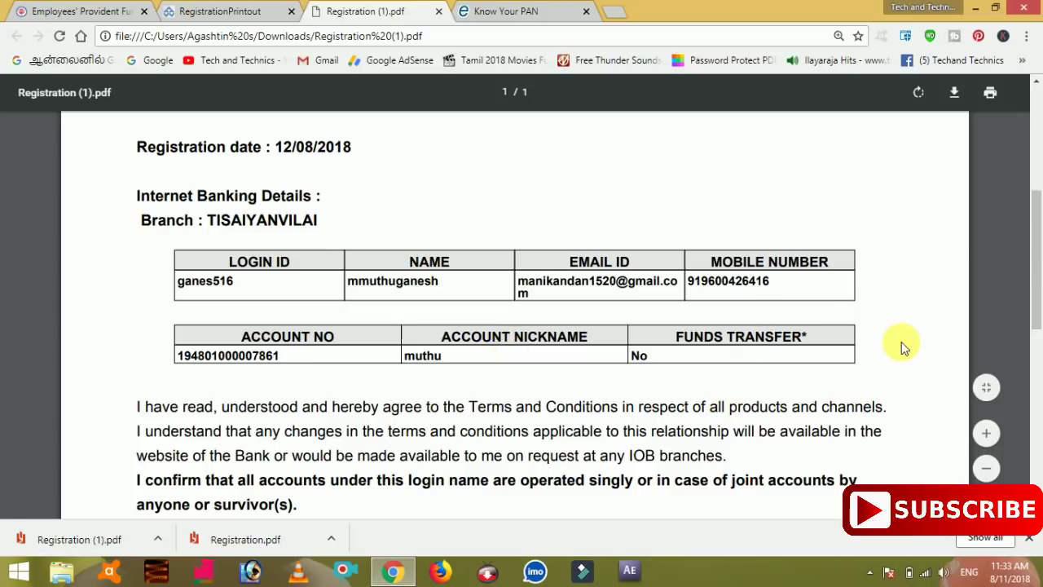
pyautogui.scroll(-2, 1029, 253)
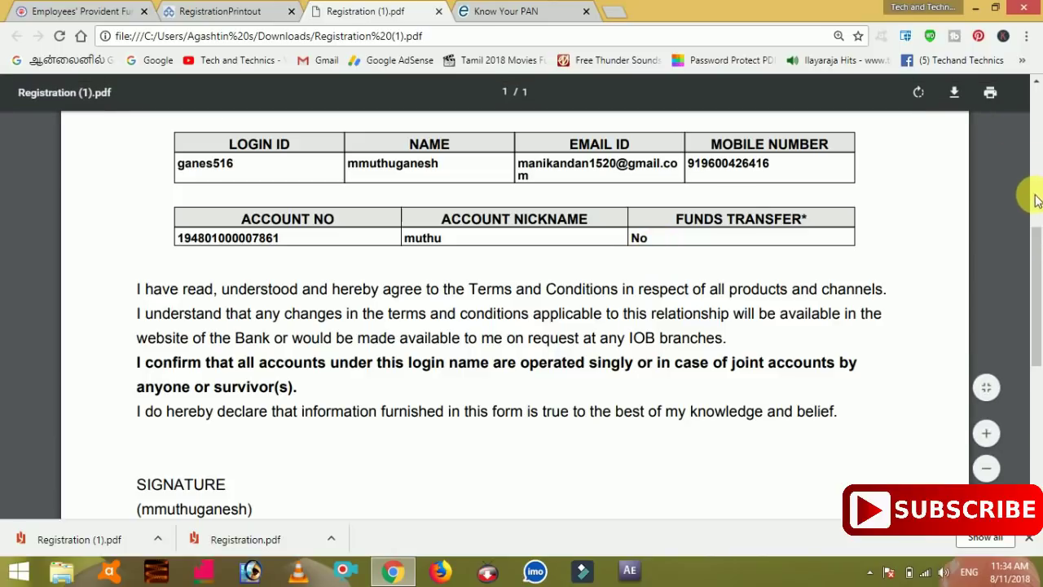
pyautogui.moveTo(1027, 245); pyautogui.dragTo(1032, 338)
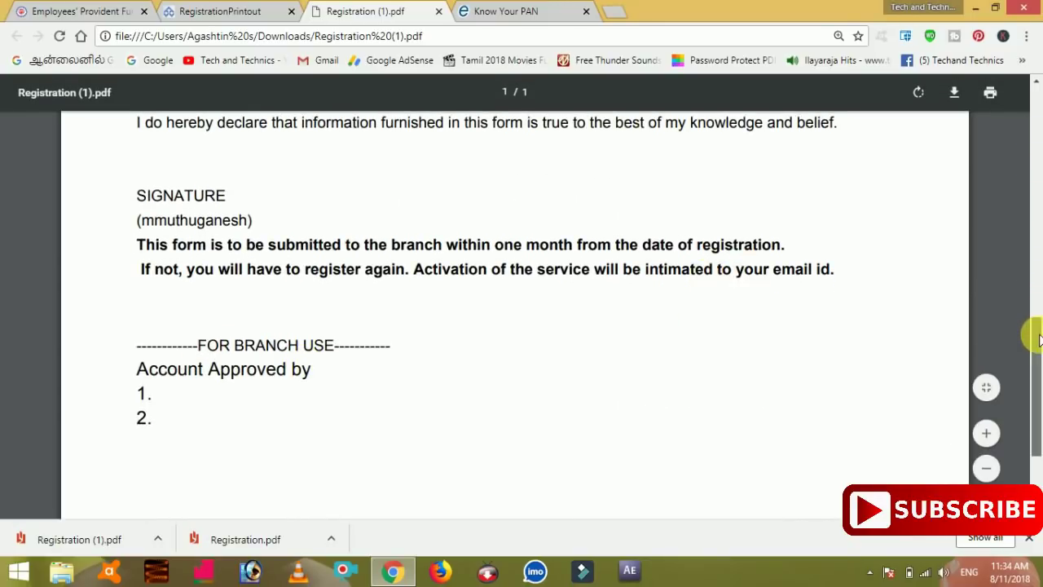
pyautogui.moveTo(1029, 335)
pyautogui.mouseDown()
pyautogui.moveTo(1035, 400)
pyautogui.moveTo(1026, 126)
pyautogui.mouseUp()
pyautogui.scroll(3, 1037, 274)
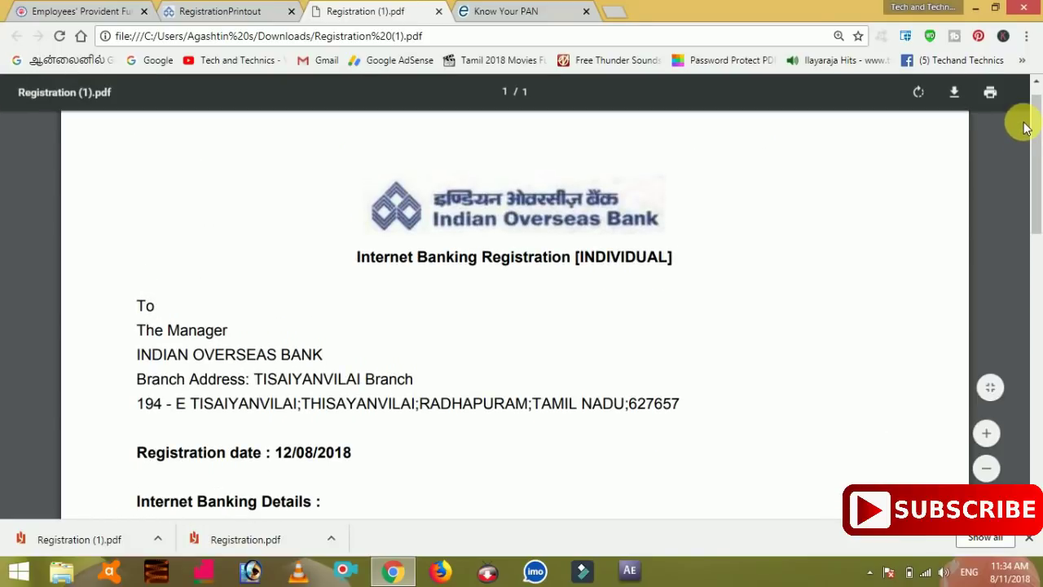